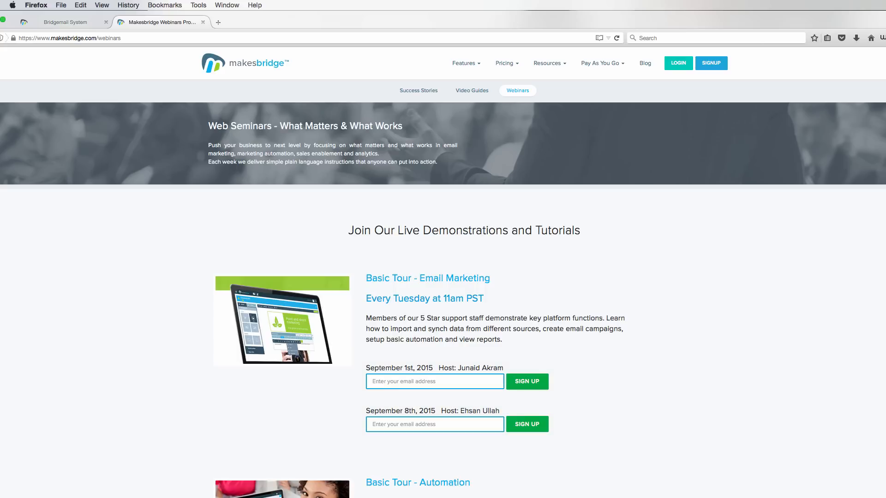
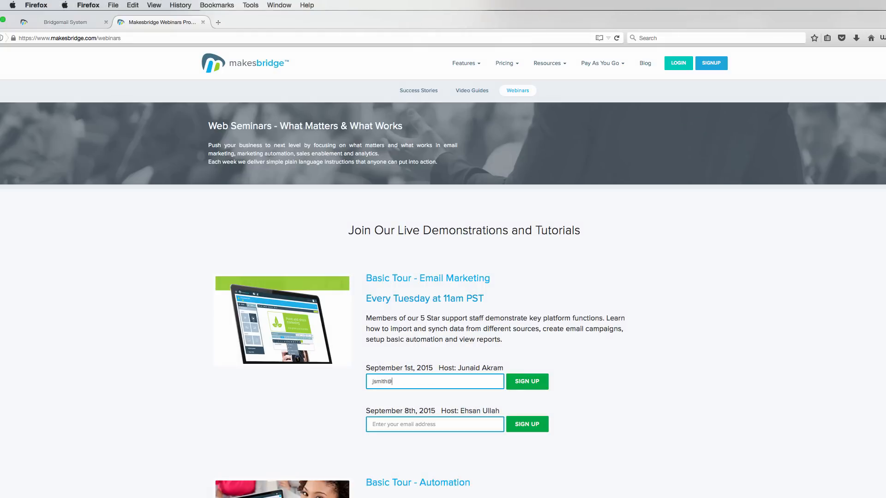
Submit the sign-up, then view Basic System Tour - Email Marketing stats (20 sent, 10 opened, 2 clicked)
left_click(527, 381)
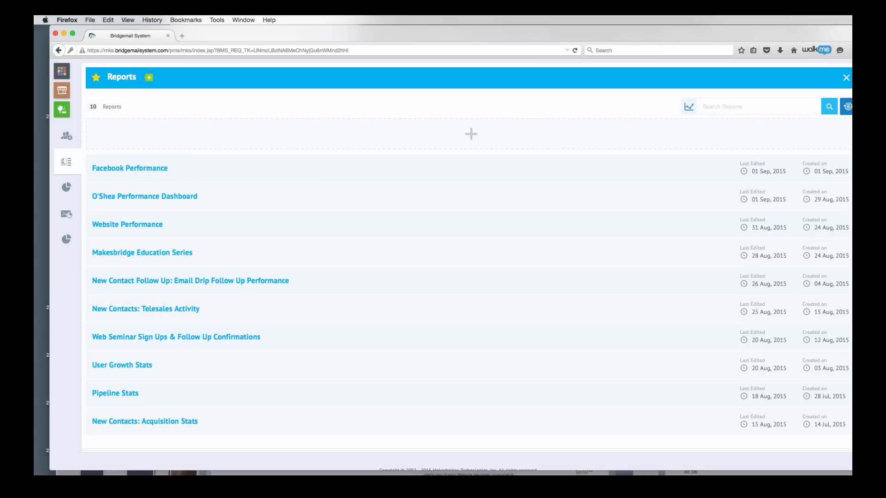
left_click(241, 337)
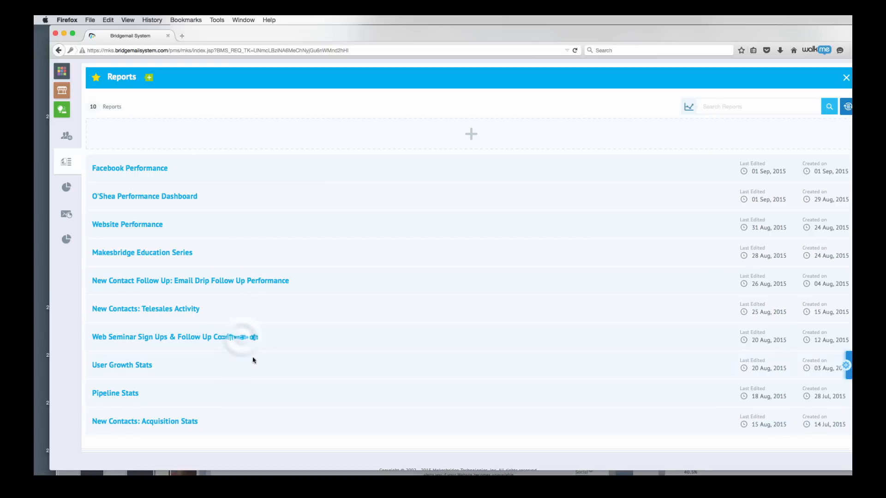
scroll(240, 339, "down", 1)
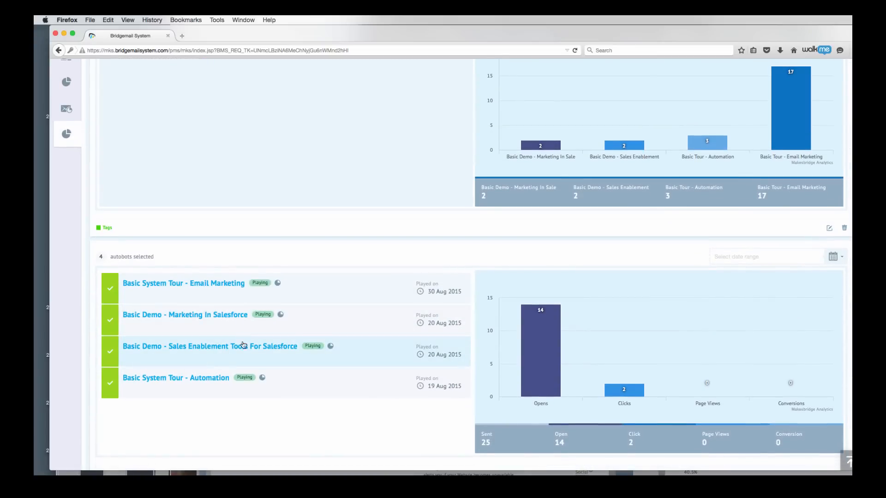
scroll(331, 409, "down", 2)
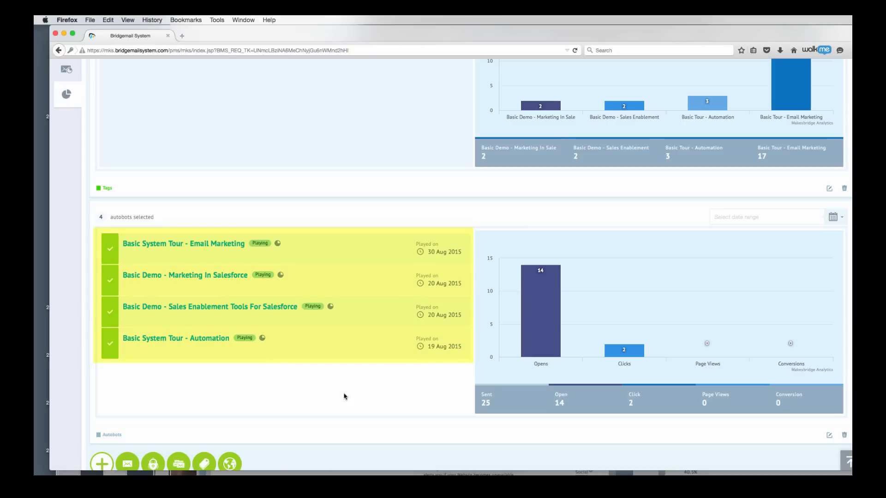
left_click(277, 243)
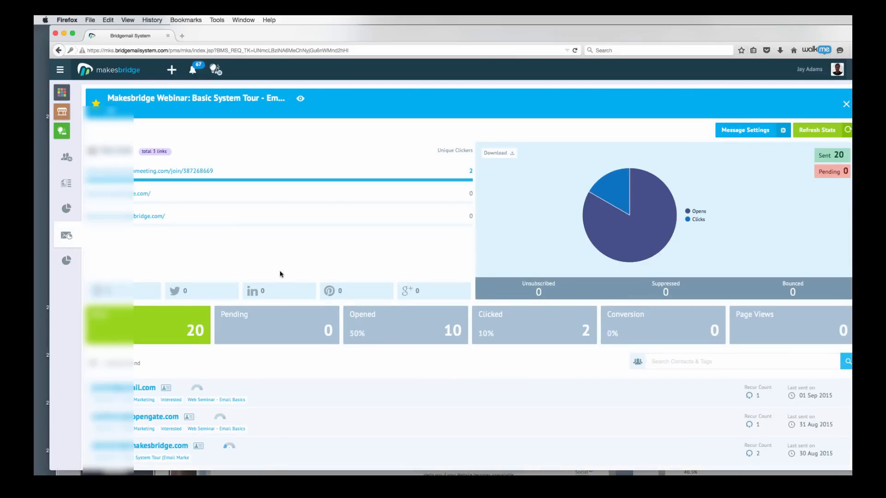
Scroll down through the Basic System Tour - Email Marketing stats page
scroll(280, 274, "down", 3)
scroll(280, 274, "down", 5)
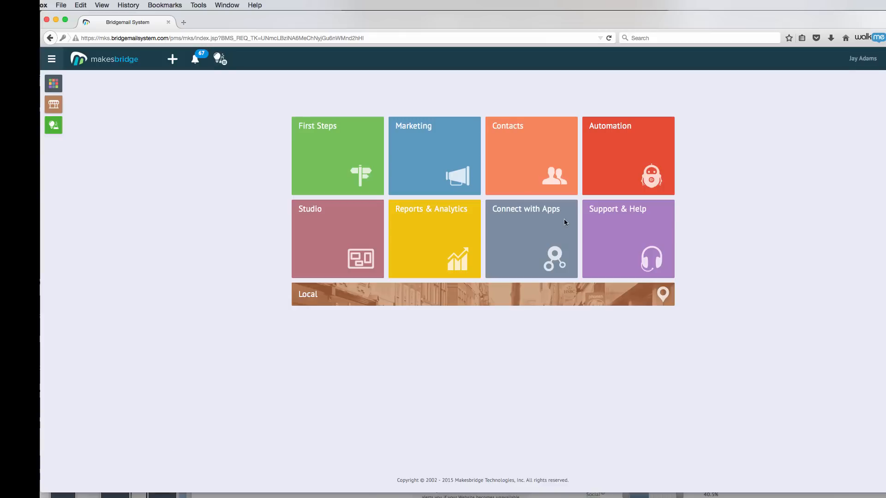
Go to Automation's Autobots gallery and select the Webinar Host - Request Info autobot
left_click(612, 170)
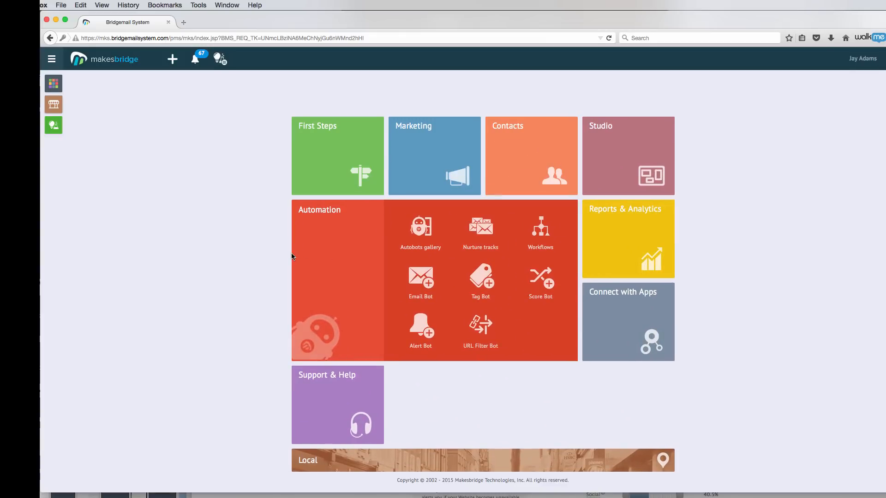
left_click(420, 226)
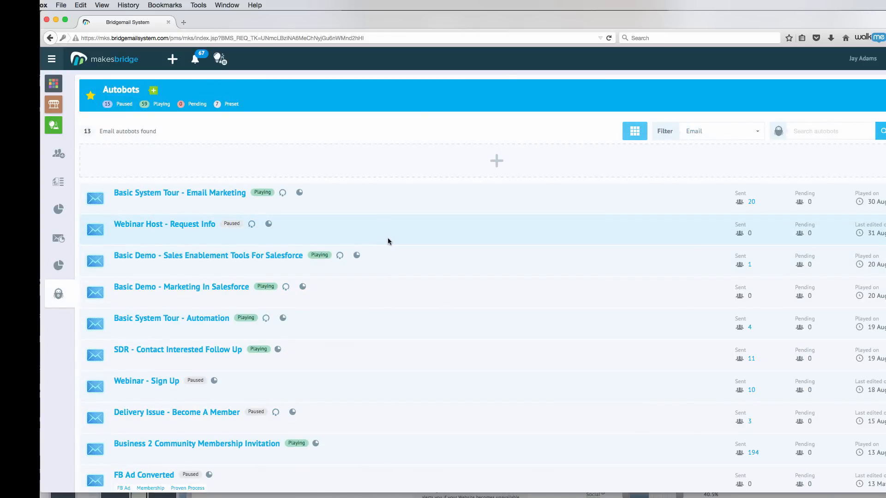
left_click(178, 225)
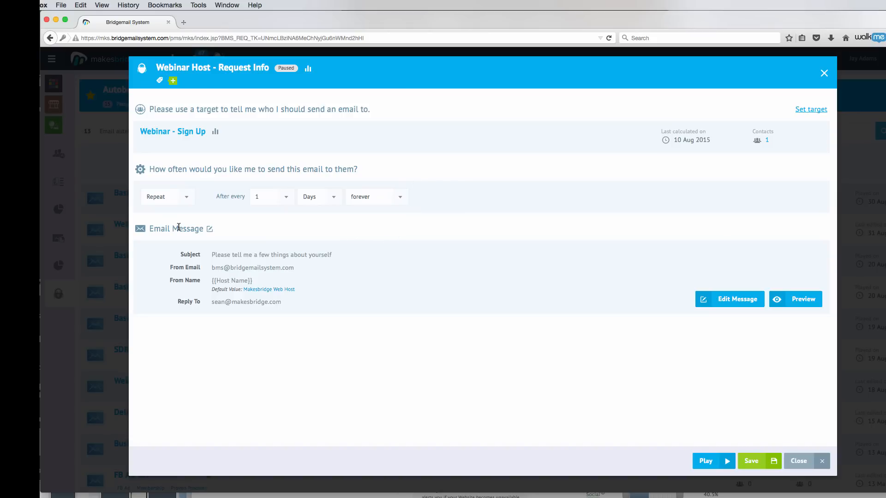
Edit the 'Please tell me a few things about yourself' message and scroll to its template
left_click(209, 228)
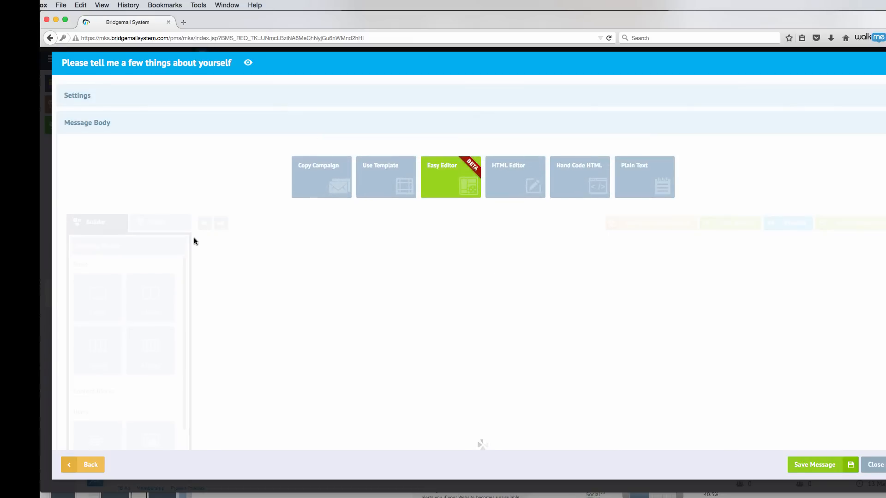
scroll(316, 299, "down", 4)
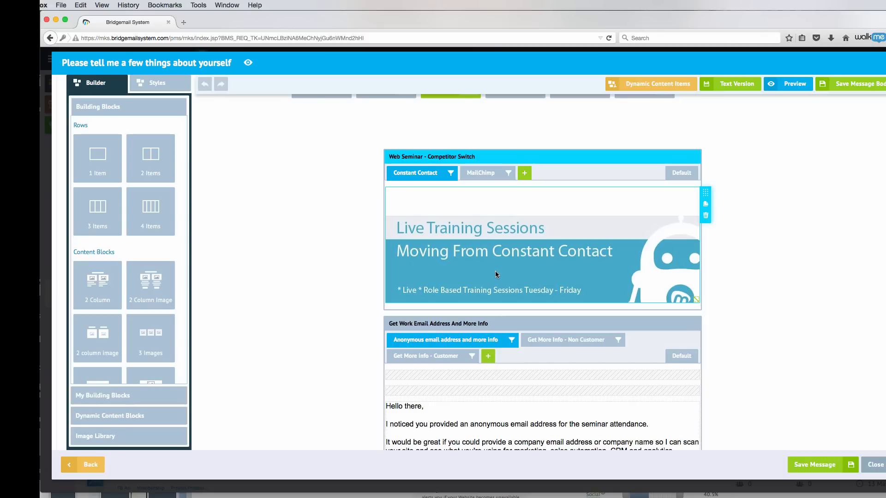
Show the MailChimp, then Default variant of the Web Seminar - Competitor Switch banner
left_click(482, 173)
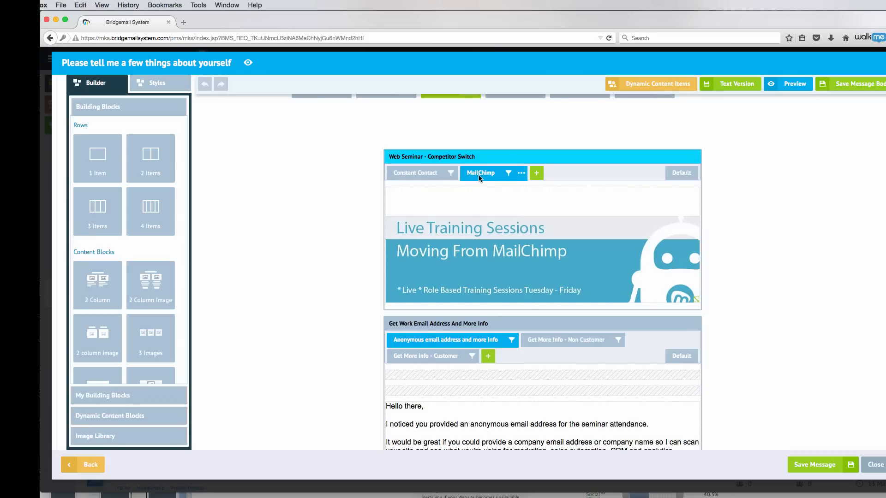
left_click(681, 174)
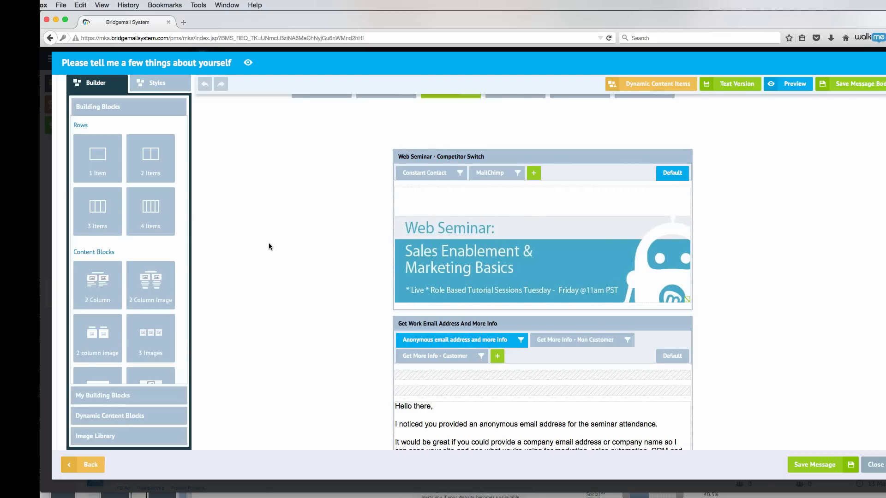
scroll(263, 250, "down", 3)
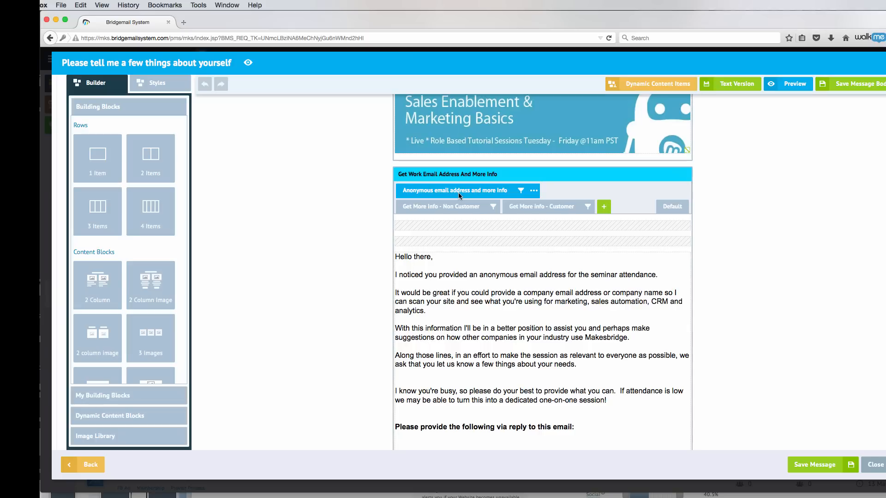
left_click(520, 192)
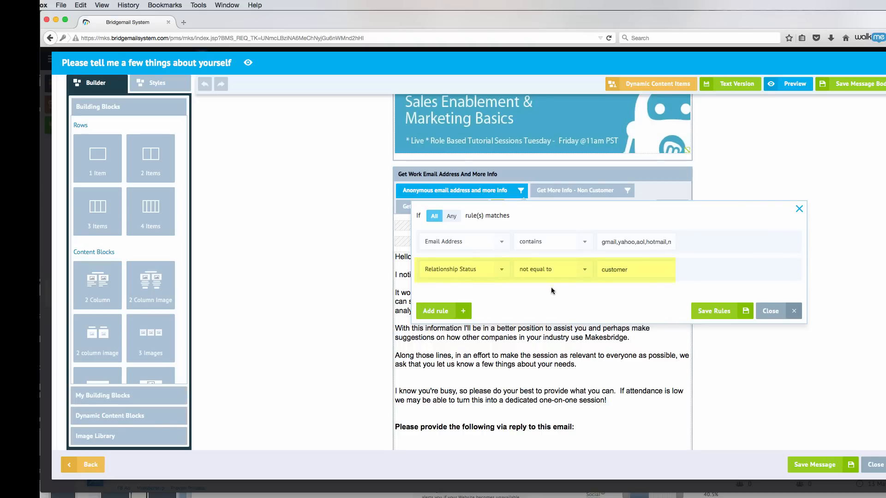
left_click(769, 311)
scroll(299, 297, "down", 3)
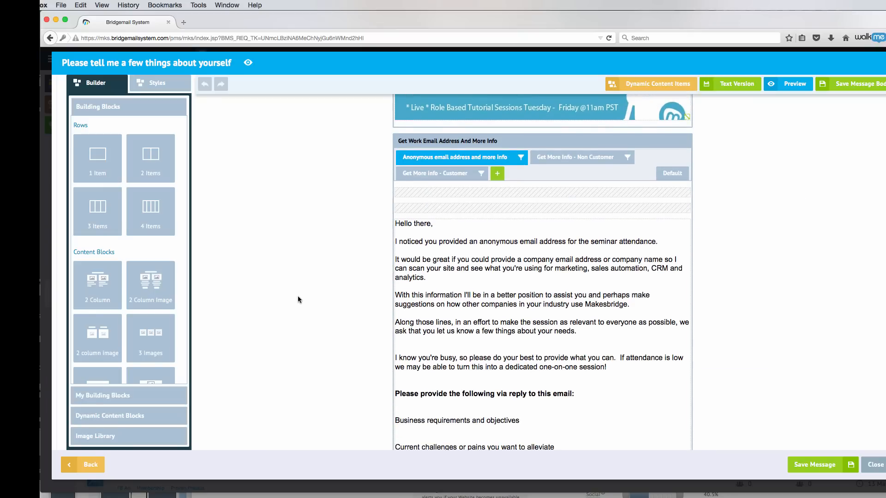
scroll(297, 299, "down", 1)
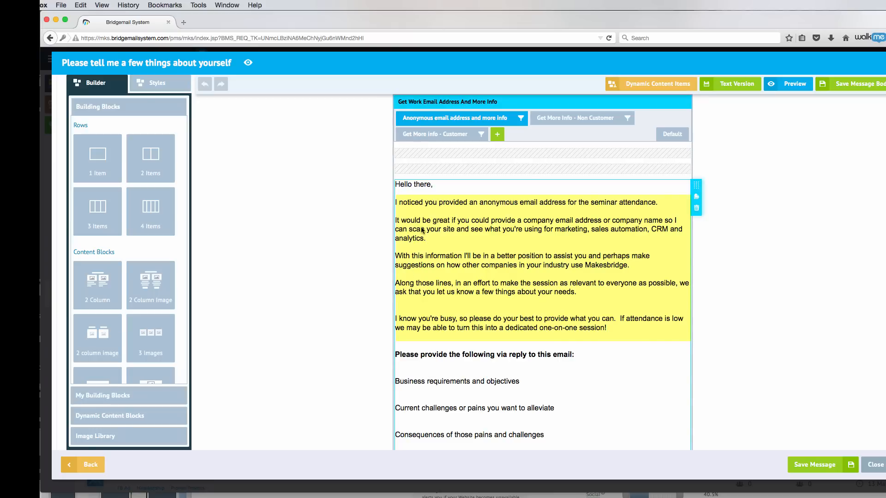
left_click(407, 208)
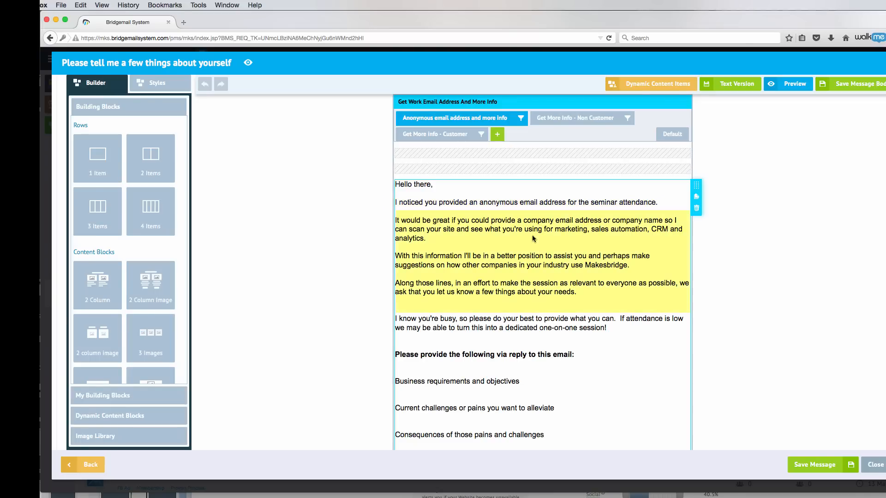
scroll(532, 239, "down", 1)
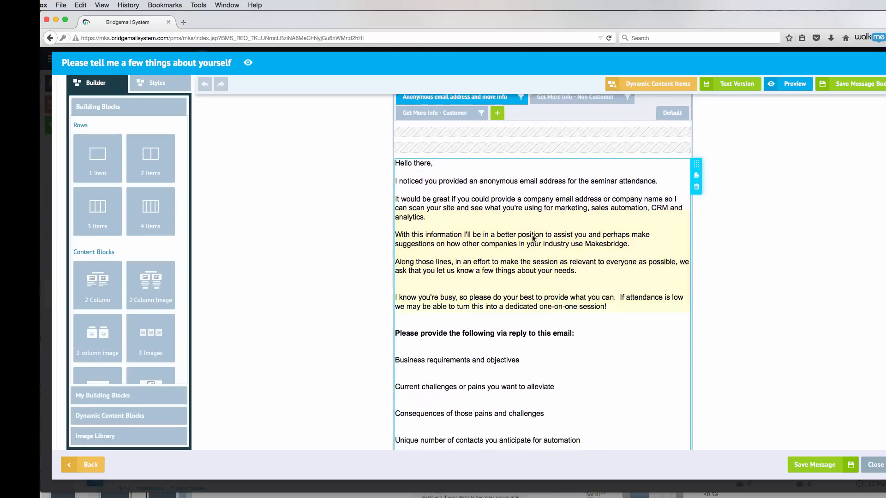
scroll(533, 238, "down", 2)
scroll(533, 238, "down", 1)
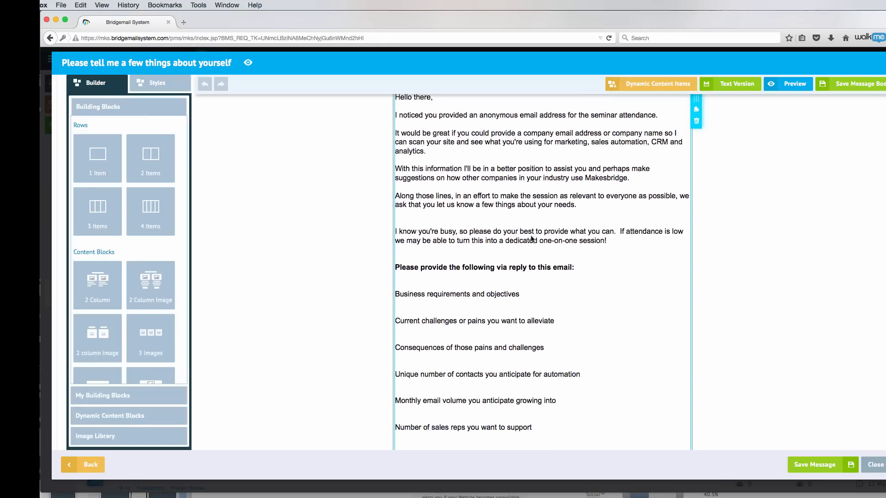
scroll(532, 238, "down", 3)
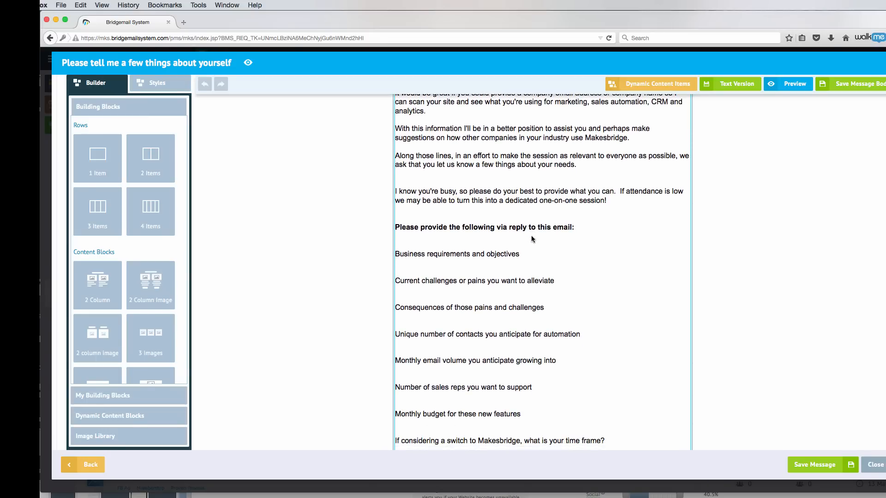
scroll(530, 240, "down", 2)
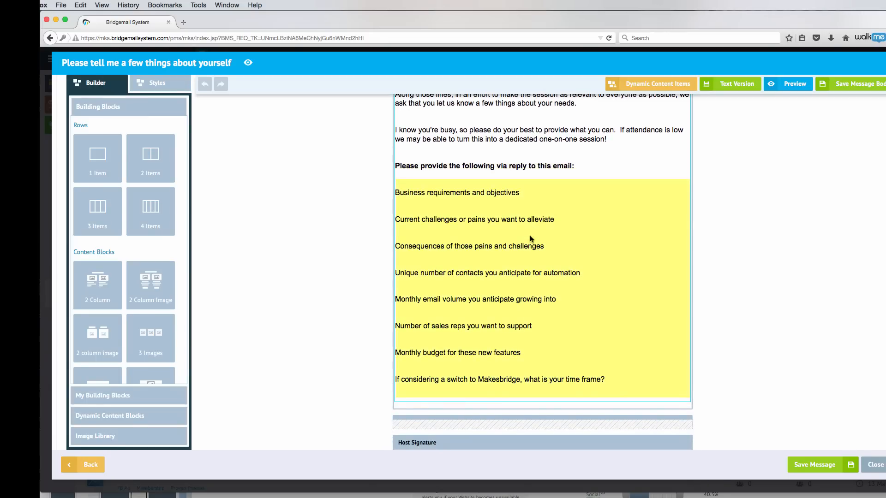
scroll(530, 239, "down", 1)
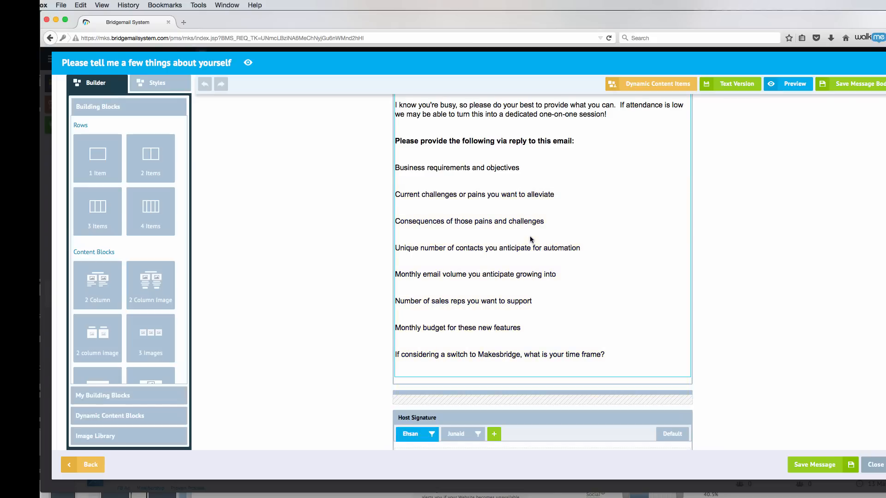
scroll(530, 236, "down", 6)
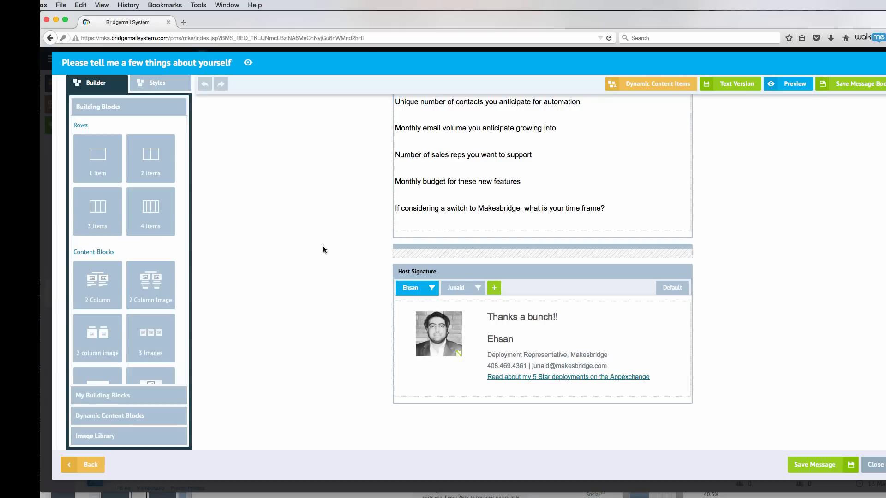
scroll(323, 246, "up", 10)
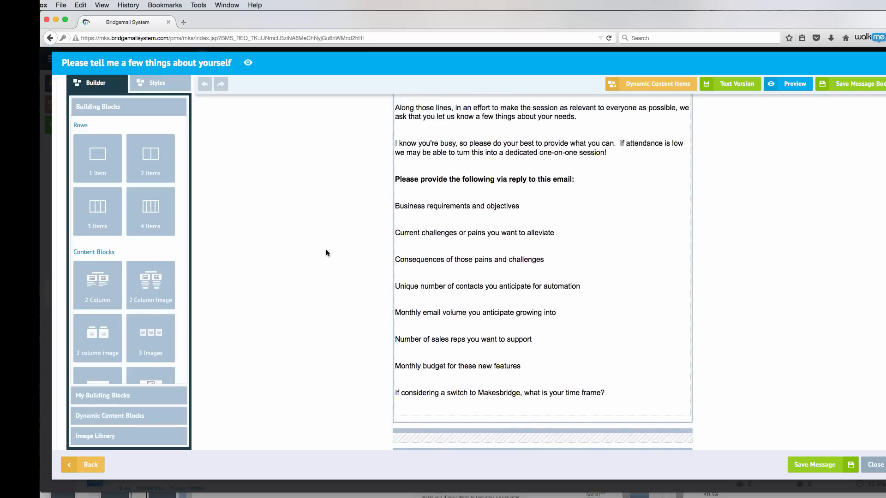
scroll(326, 253, "up", 2)
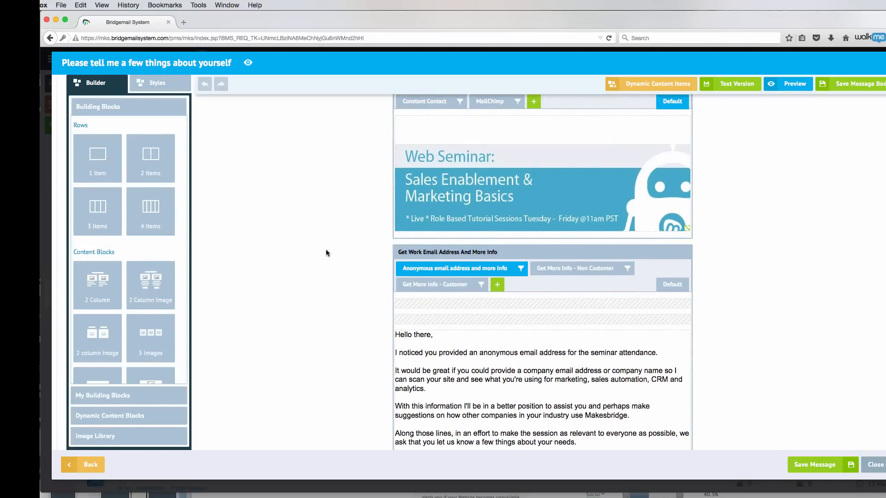
Scroll through the anonymous-email variation asking about monthly email volume, sales reps and budget
scroll(326, 252, "down", 3)
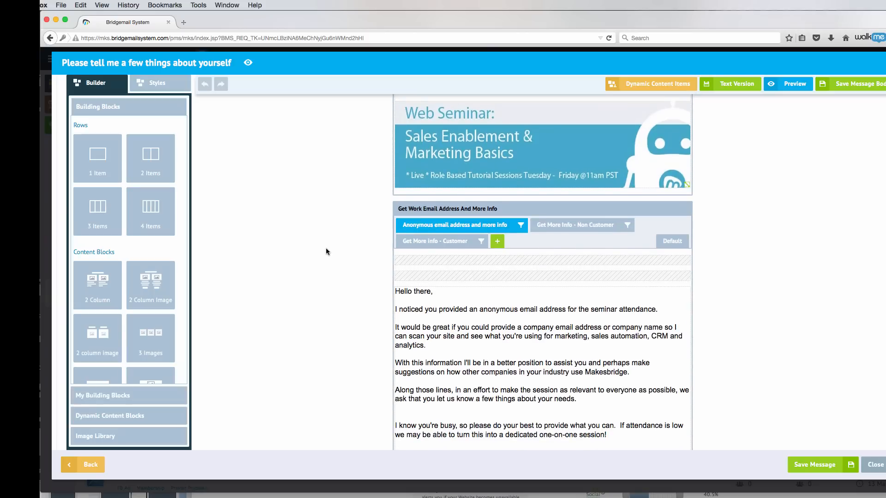
scroll(324, 250, "down", 3)
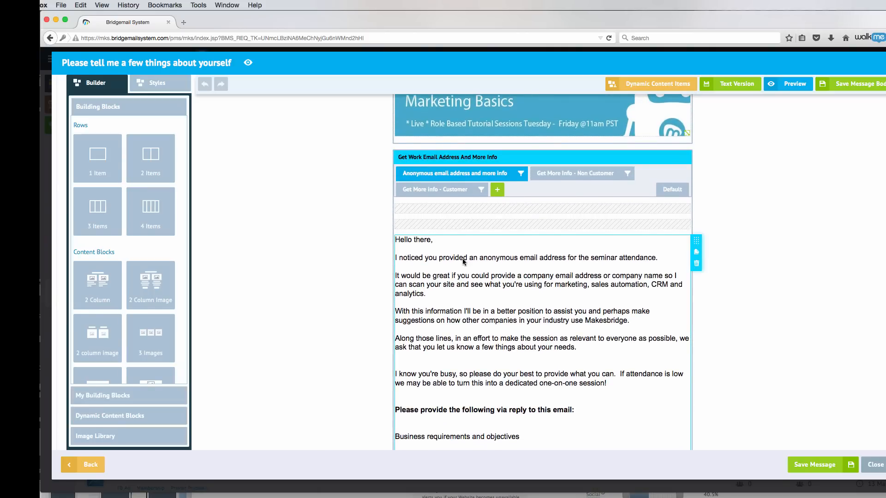
scroll(535, 268, "down", 5)
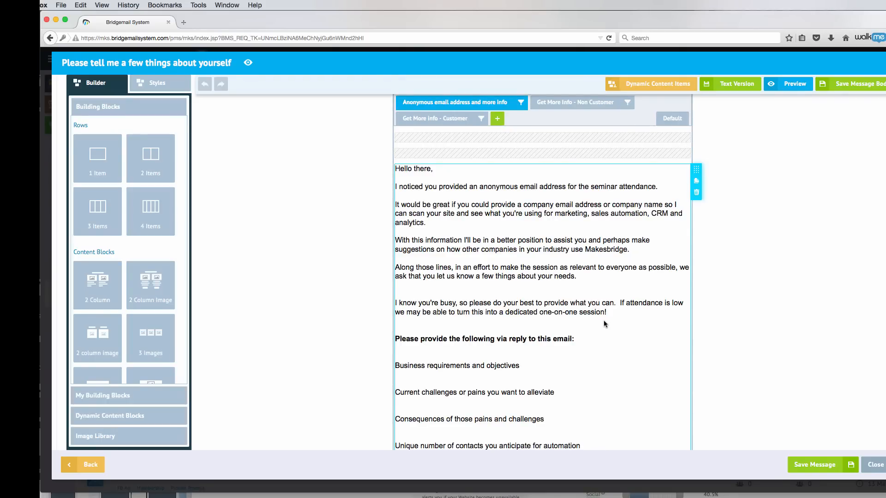
scroll(607, 326, "down", 3)
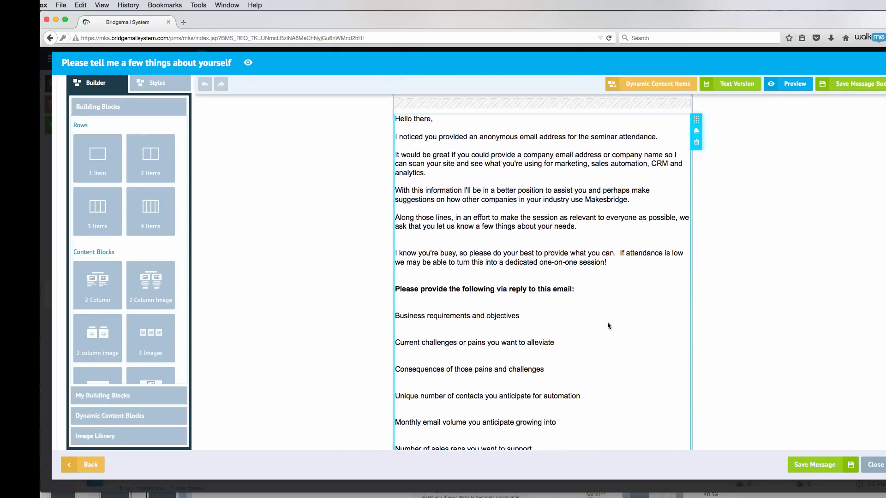
scroll(608, 325, "down", 3)
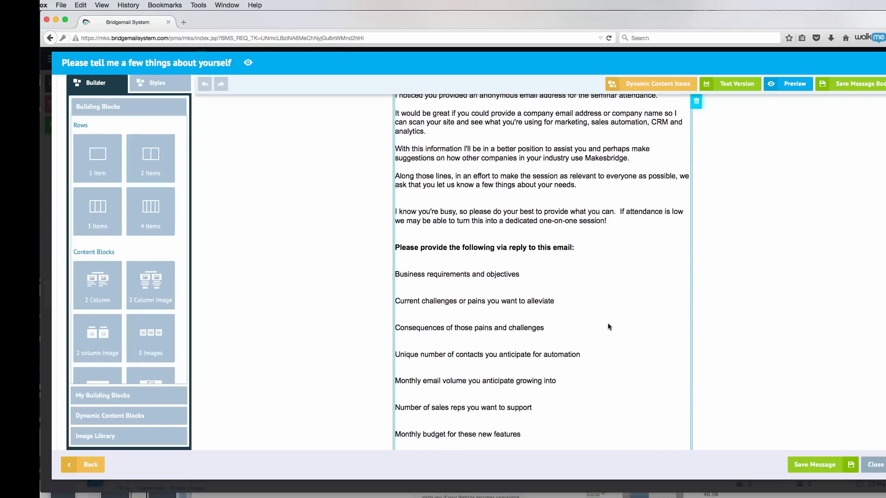